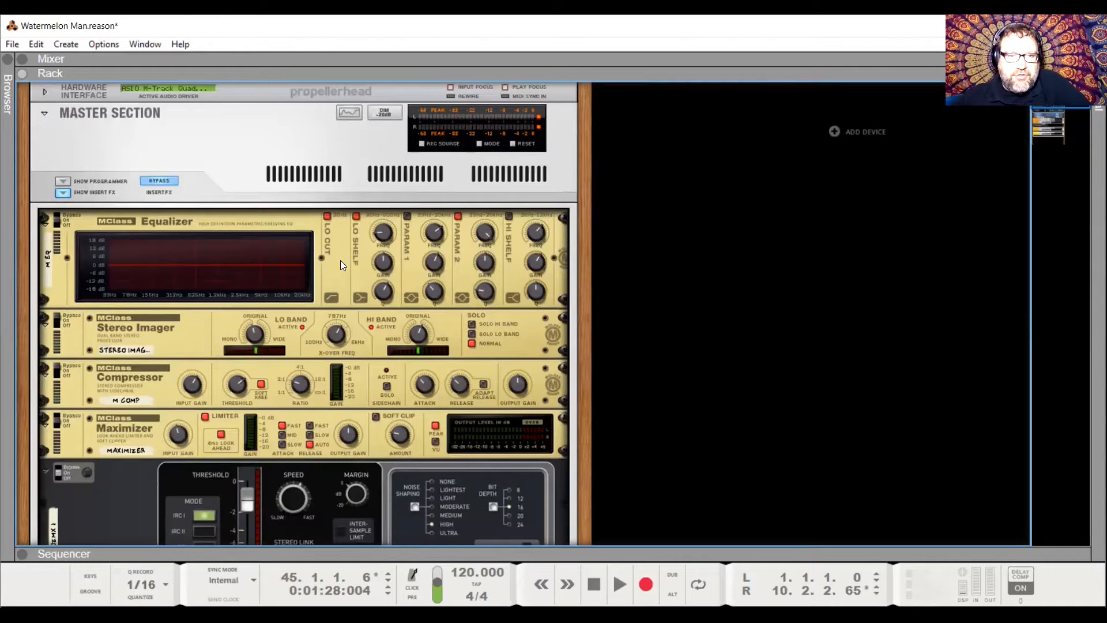
Examine the master section's insert effects, from the MClass Equalizer down to the Ozone Maximizer, on the front and rear of the rack
scroll(403, 362, down, 3)
scroll(288, 392, down, 3)
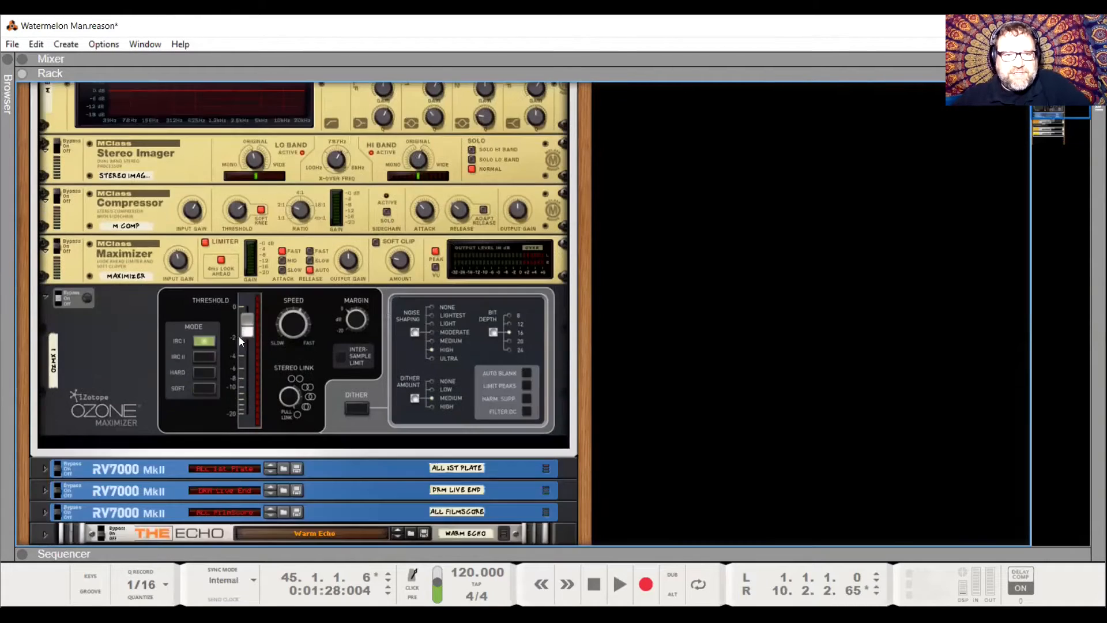
scroll(286, 380, down, 1)
scroll(282, 378, down, 3)
scroll(283, 375, up, 4)
key(Tab)
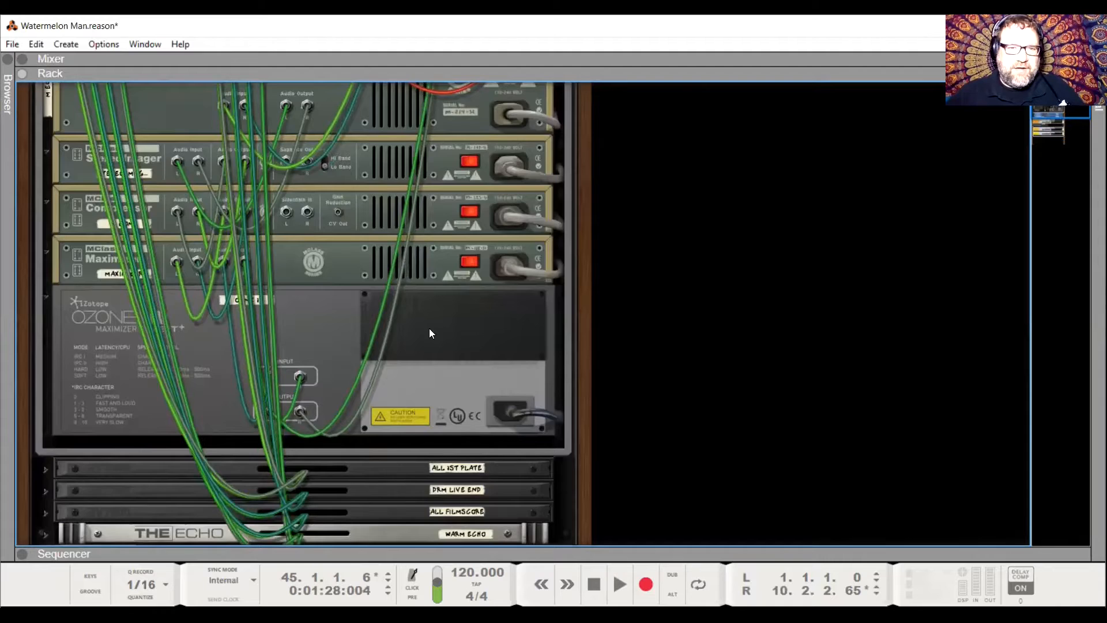
key(Tab)
Examine the rear cabling that splits the Tenor sax signal through Spider Audio 1 to the tenor l and tenor r channels
scroll(415, 366, down, 8)
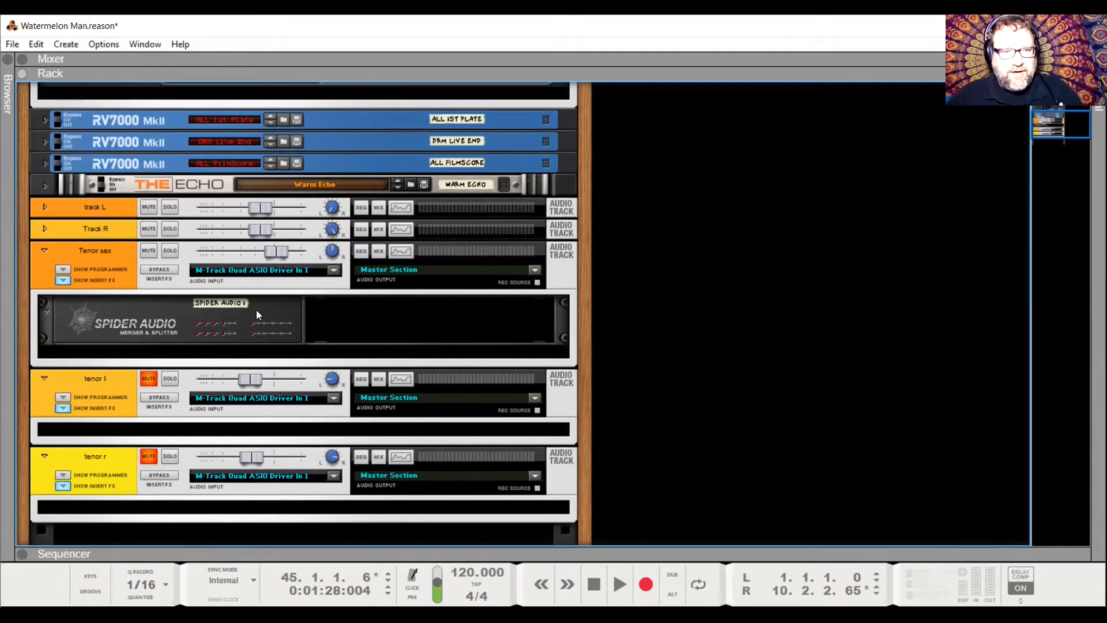
key(Tab)
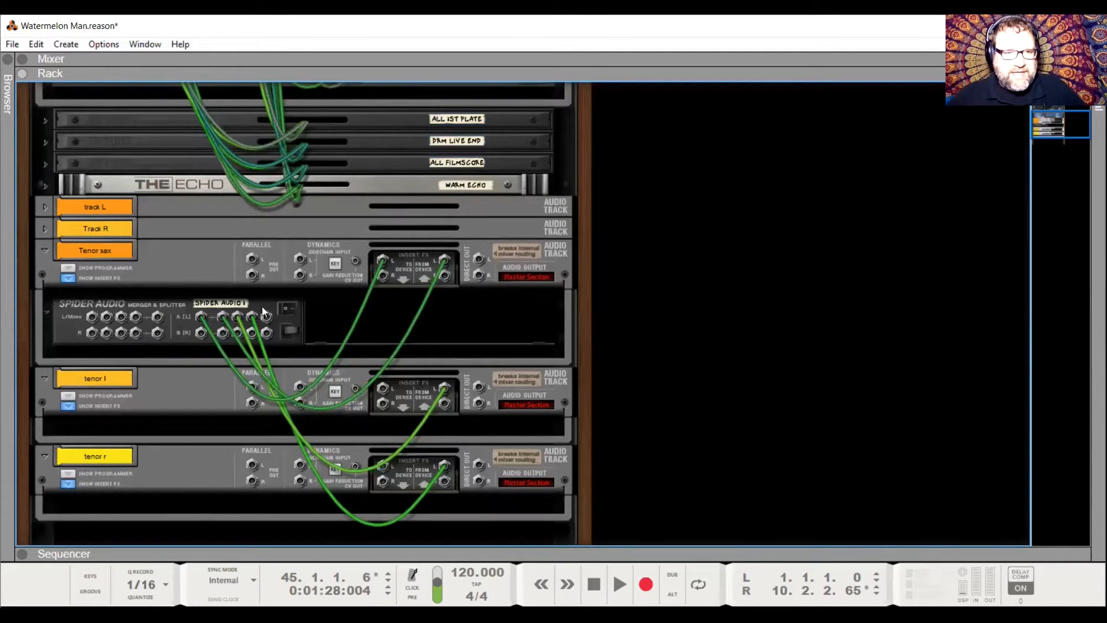
mouse_move(196, 317)
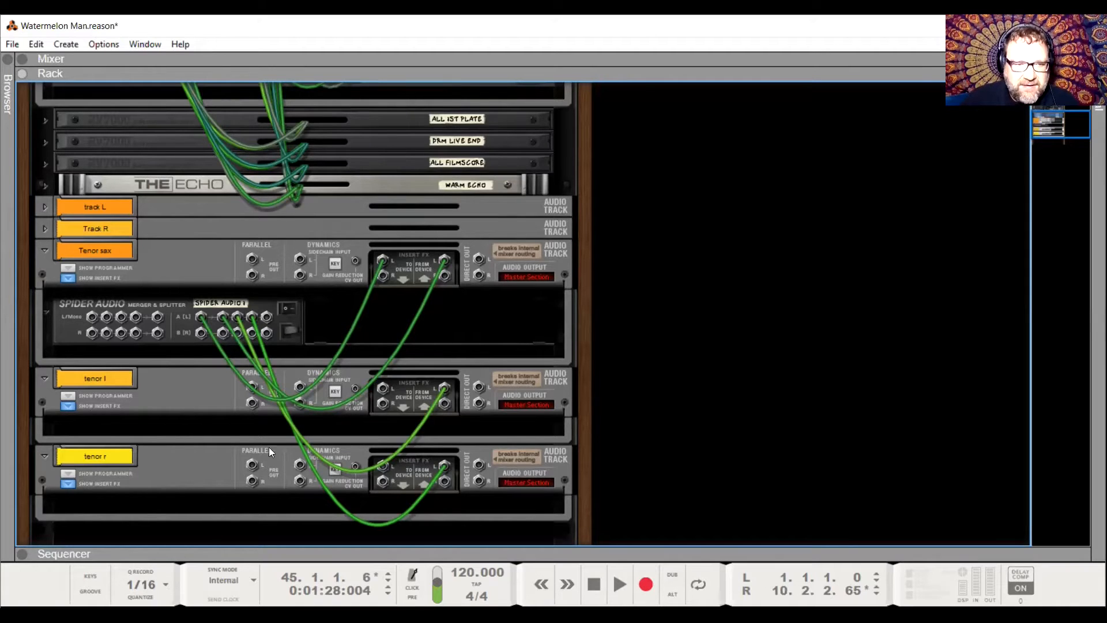
key(Tab)
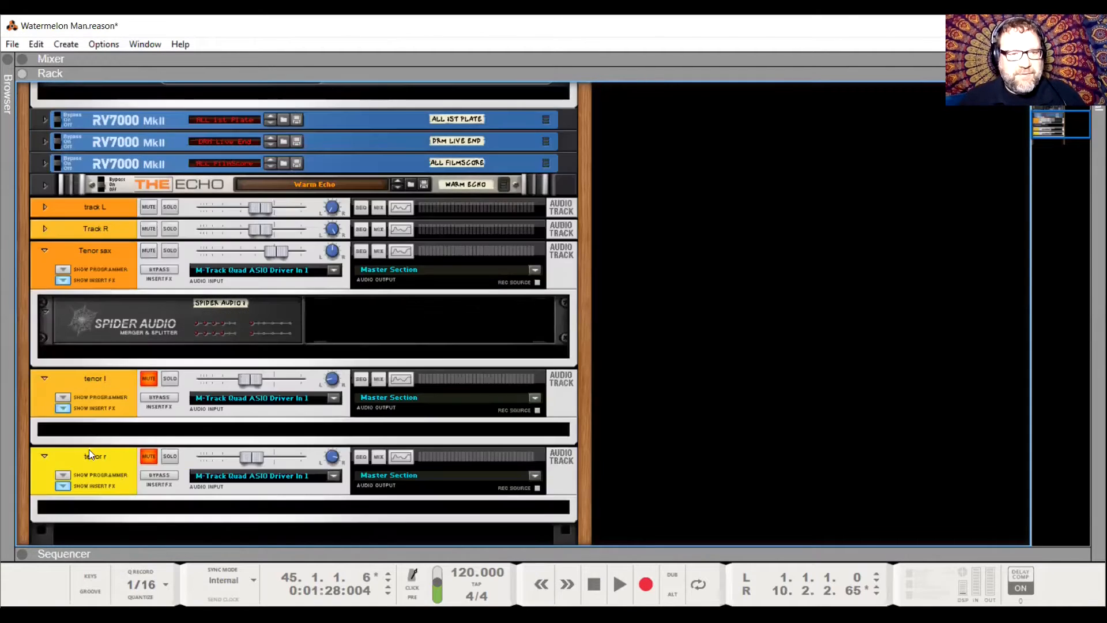
Play the song from the start with the mixer shown and lower the Tenor sax channel fader
key(F5)
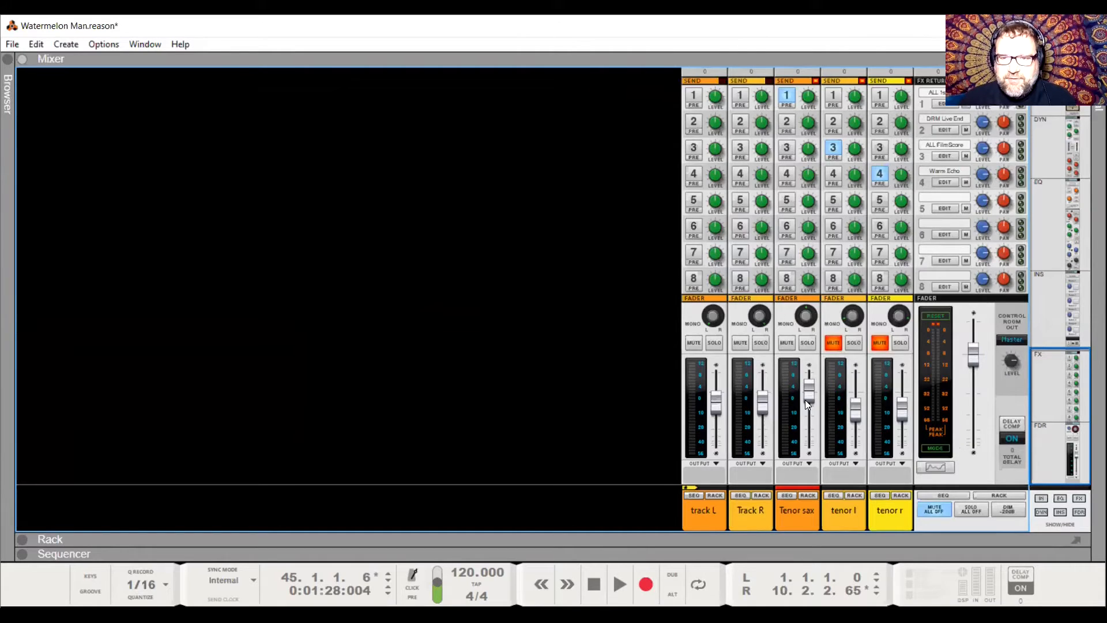
click(593, 587)
click(620, 585)
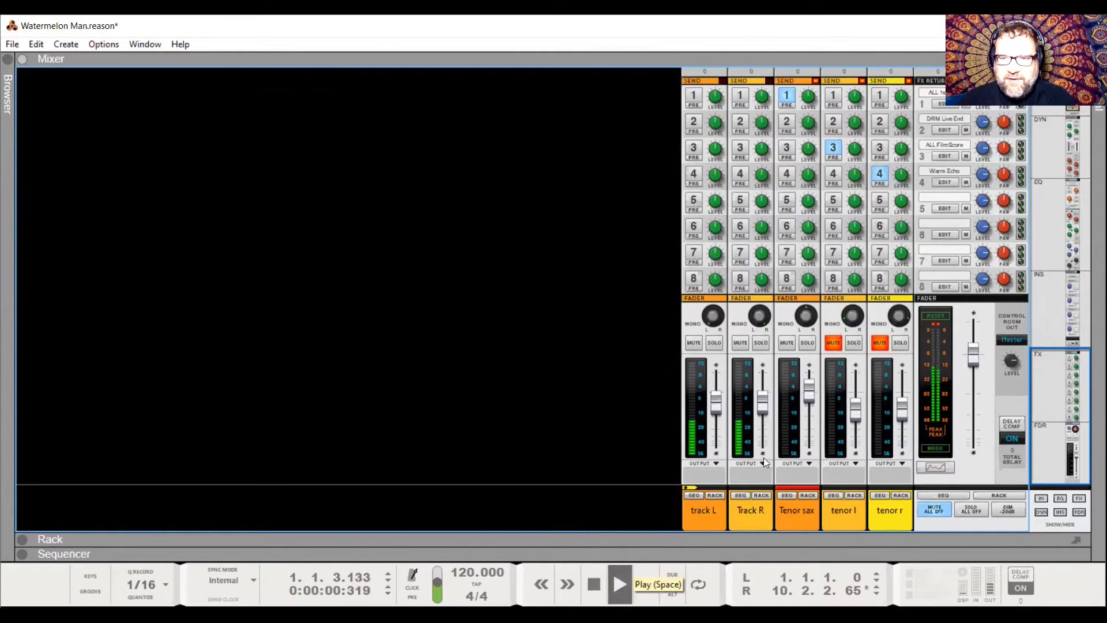
click(806, 400)
drag(806, 400, 803, 411)
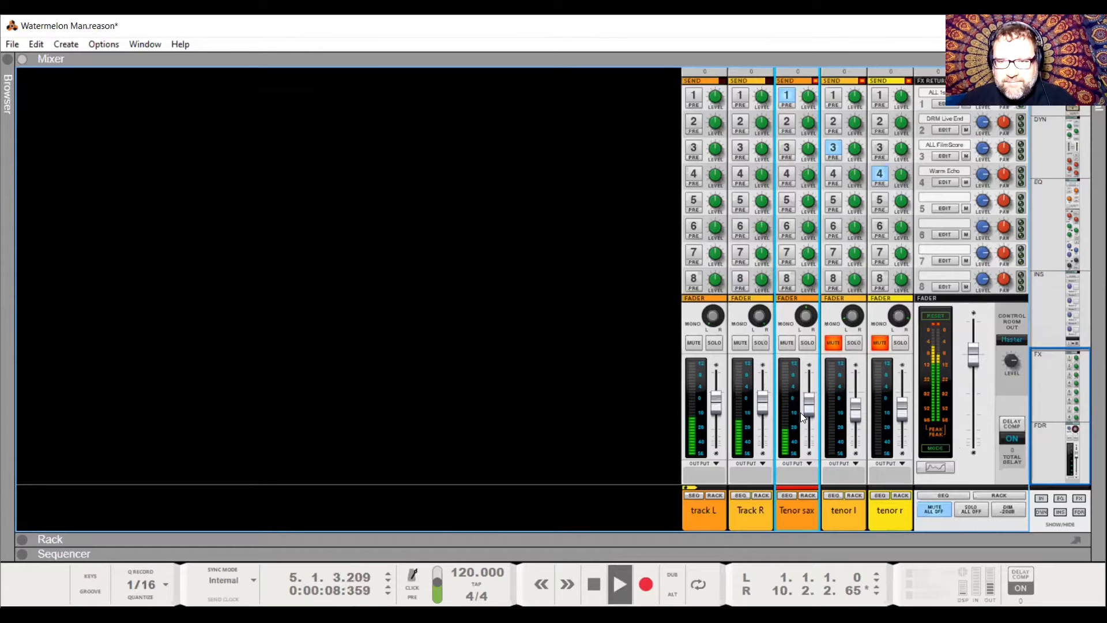
mouse_move(803, 408)
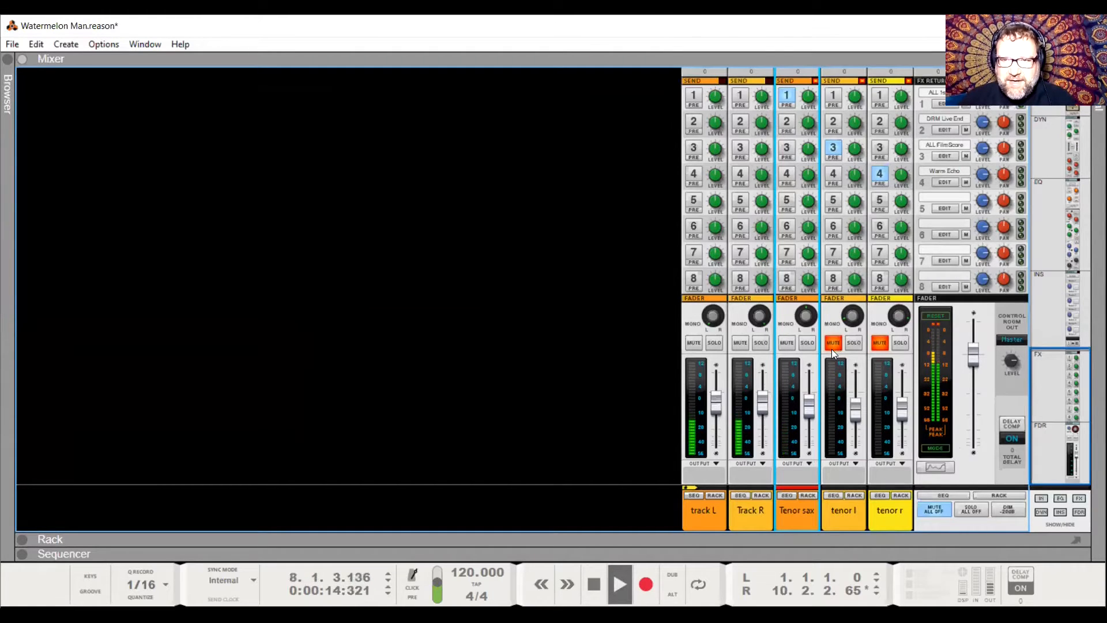
Compare the mix with and without the tenor l channel by toggling its mute during playback, leaving it muted
scroll(831, 349, up, 2)
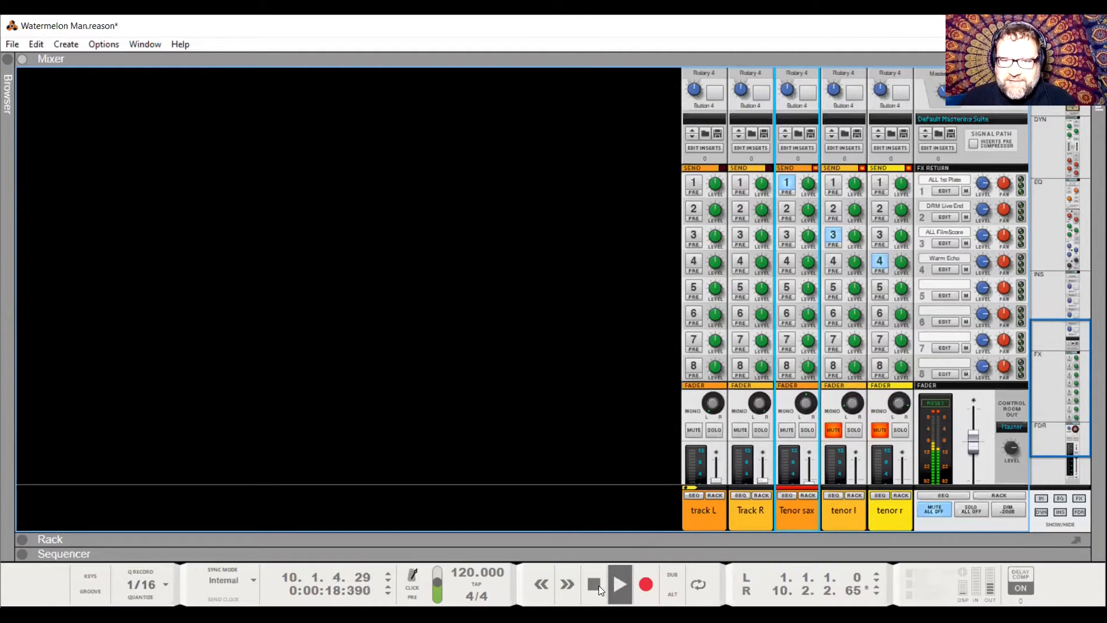
scroll(828, 309, up, 10)
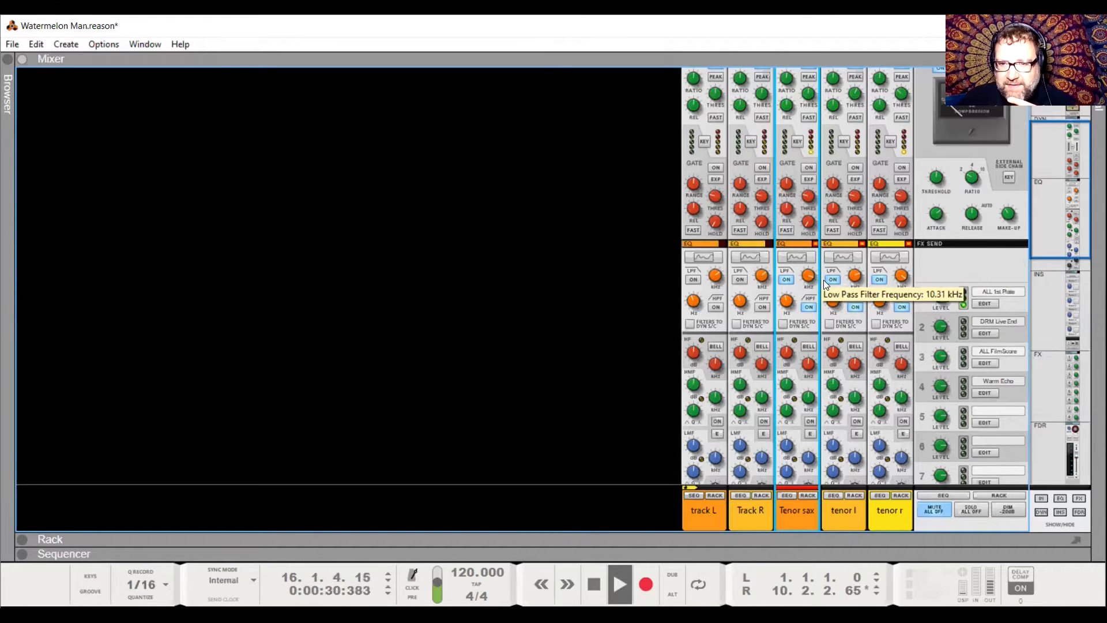
scroll(815, 372, down, 10)
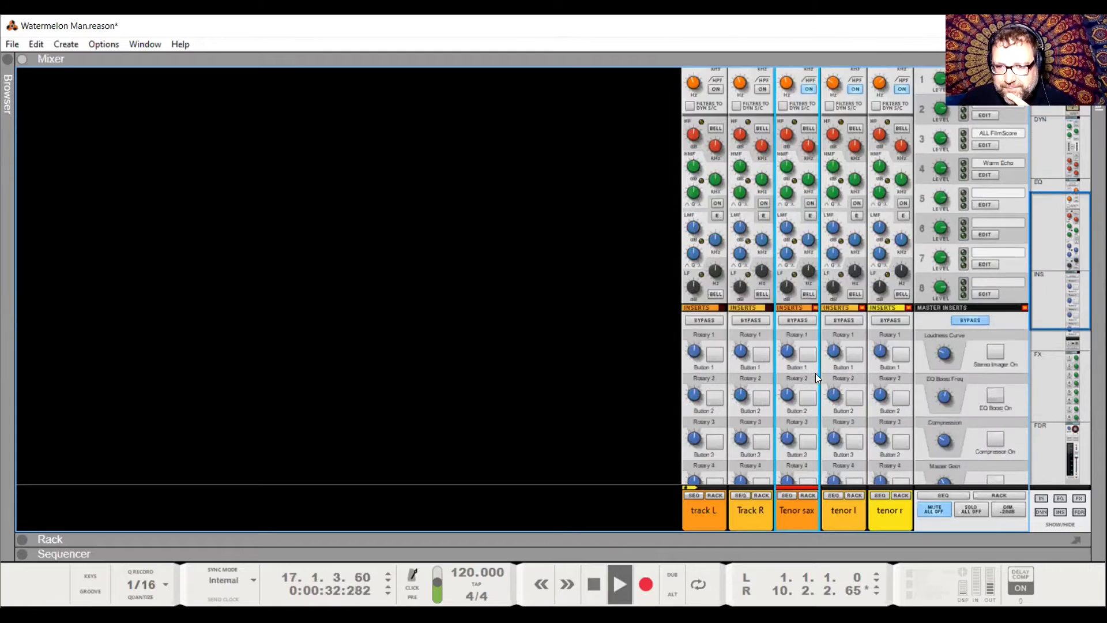
scroll(816, 373, down, 3)
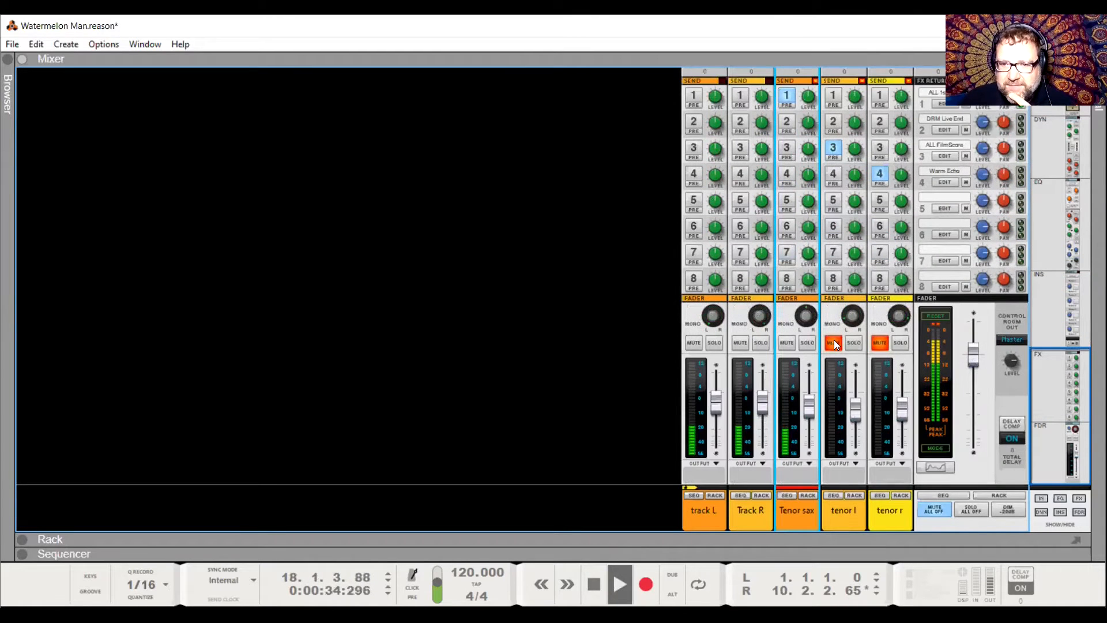
click(830, 345)
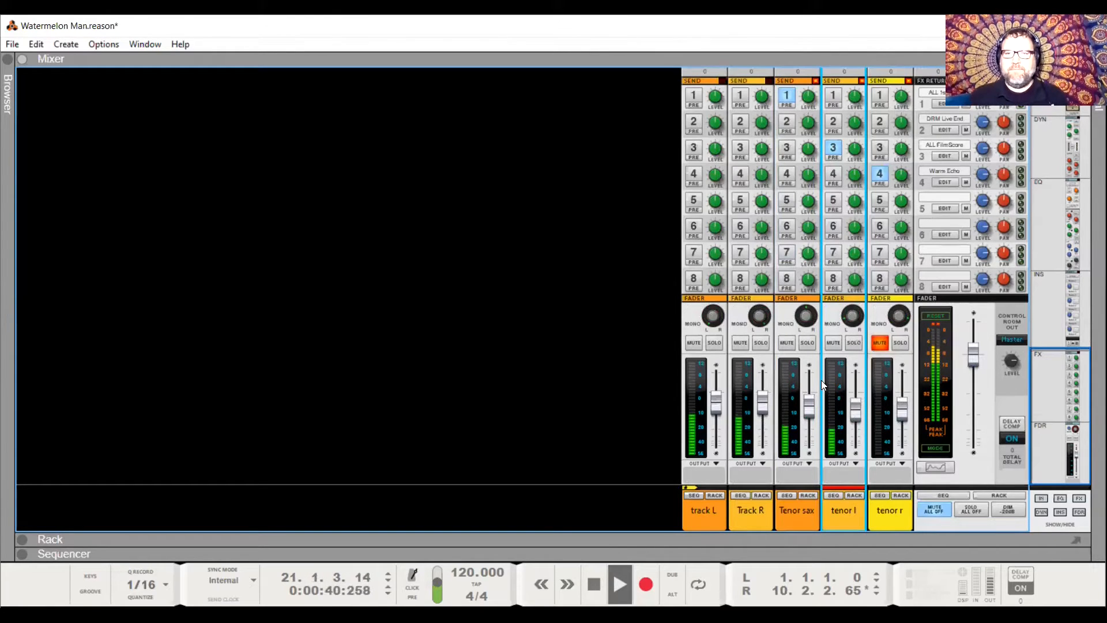
click(834, 342)
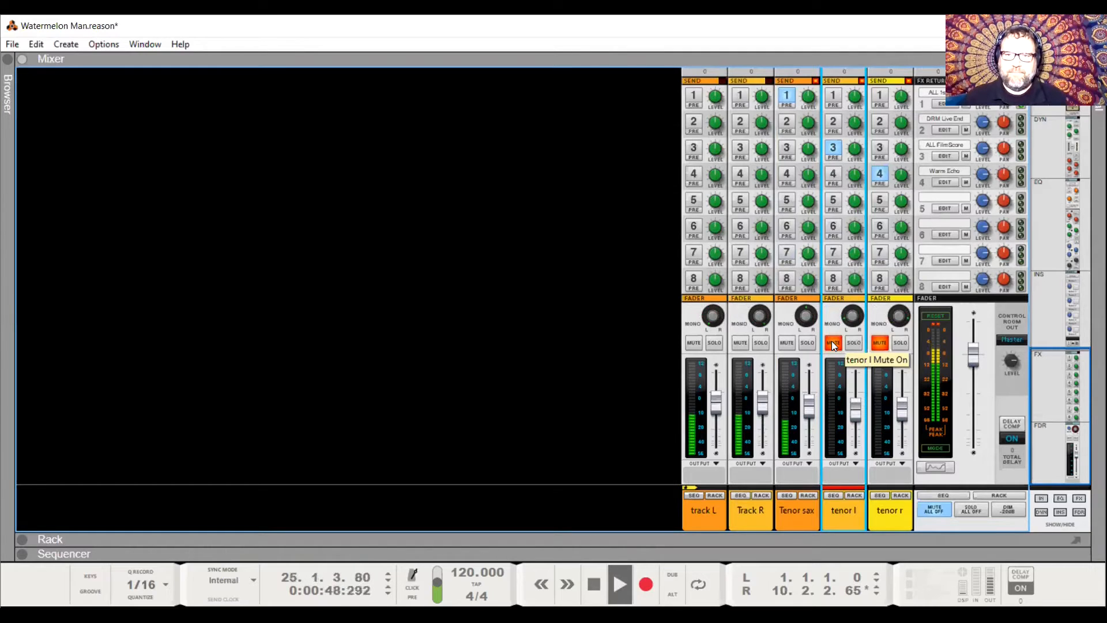
click(832, 344)
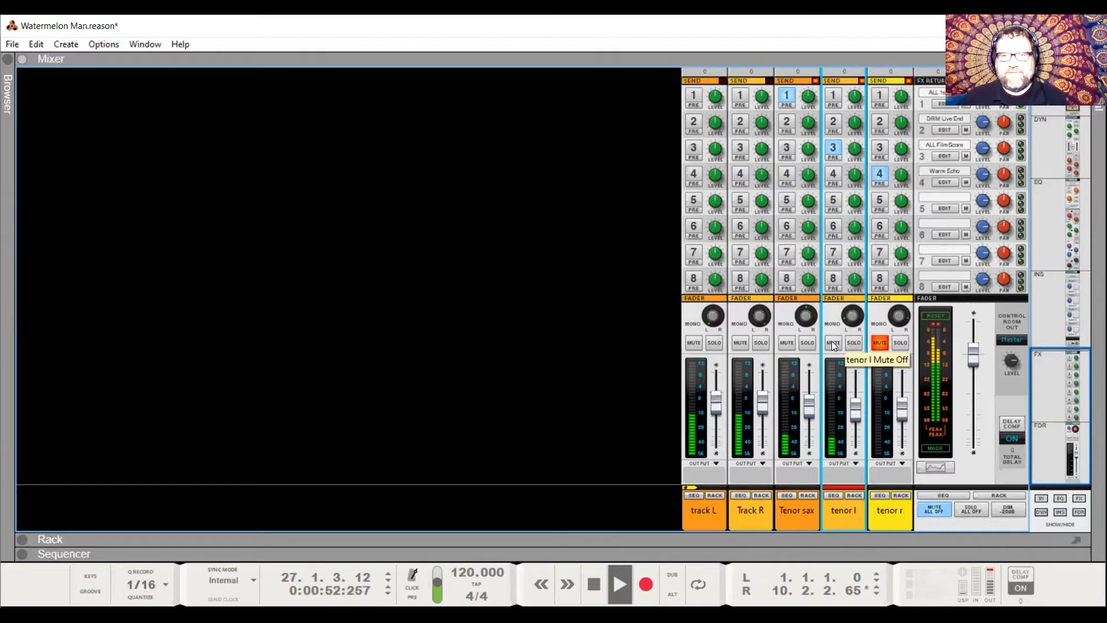
click(832, 345)
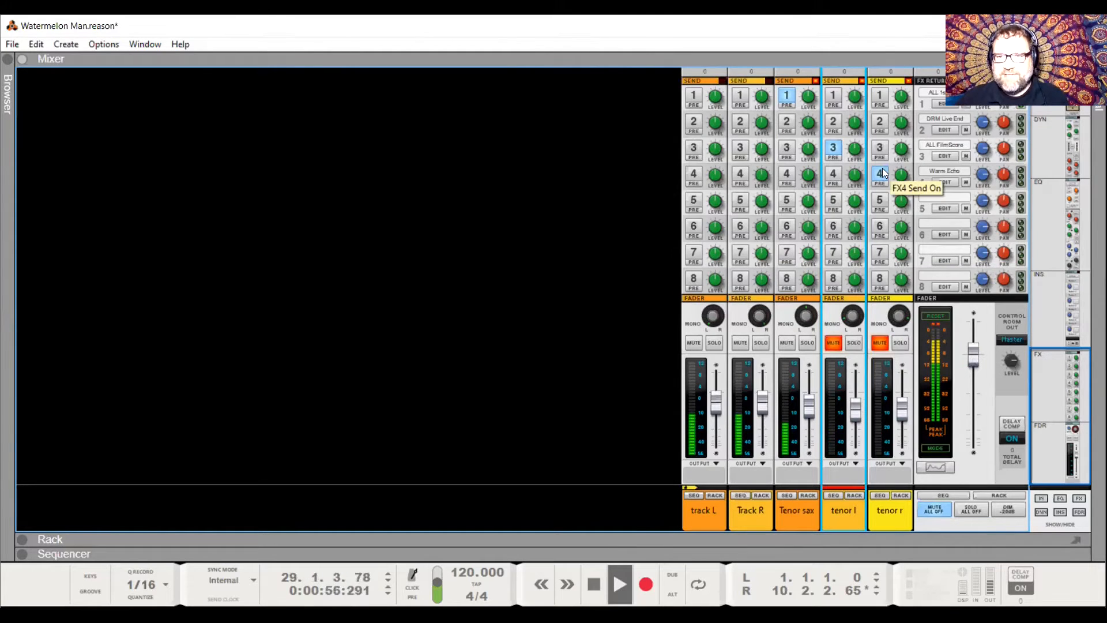
Check the low pass and high pass filter frequencies on the Tenor sax, tenor l and tenor r channels
scroll(878, 178, up, 3)
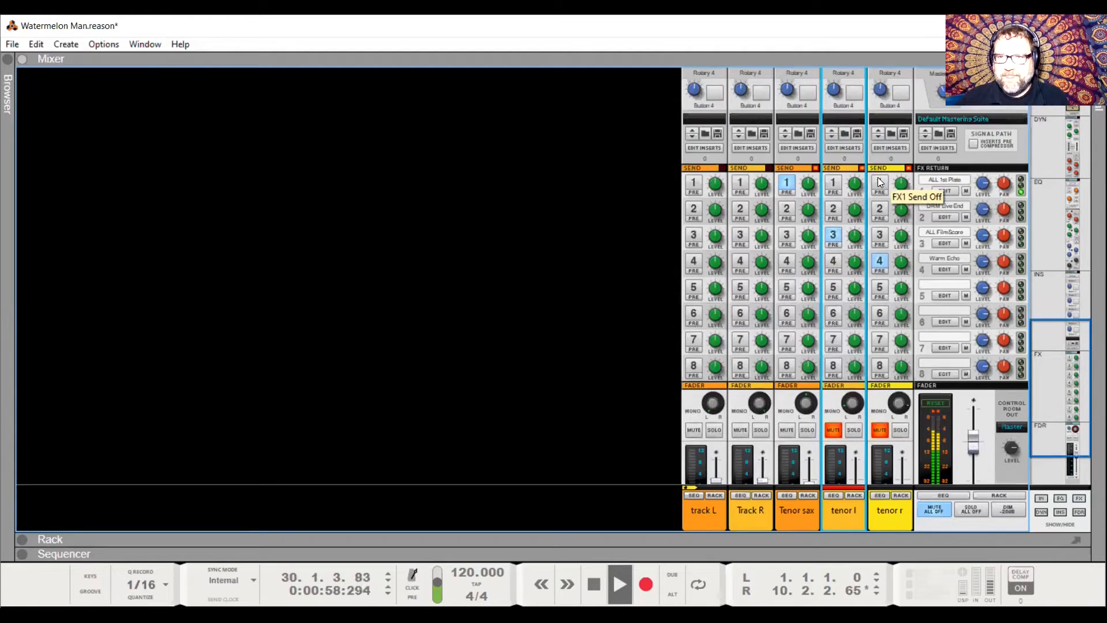
scroll(878, 178, up, 5)
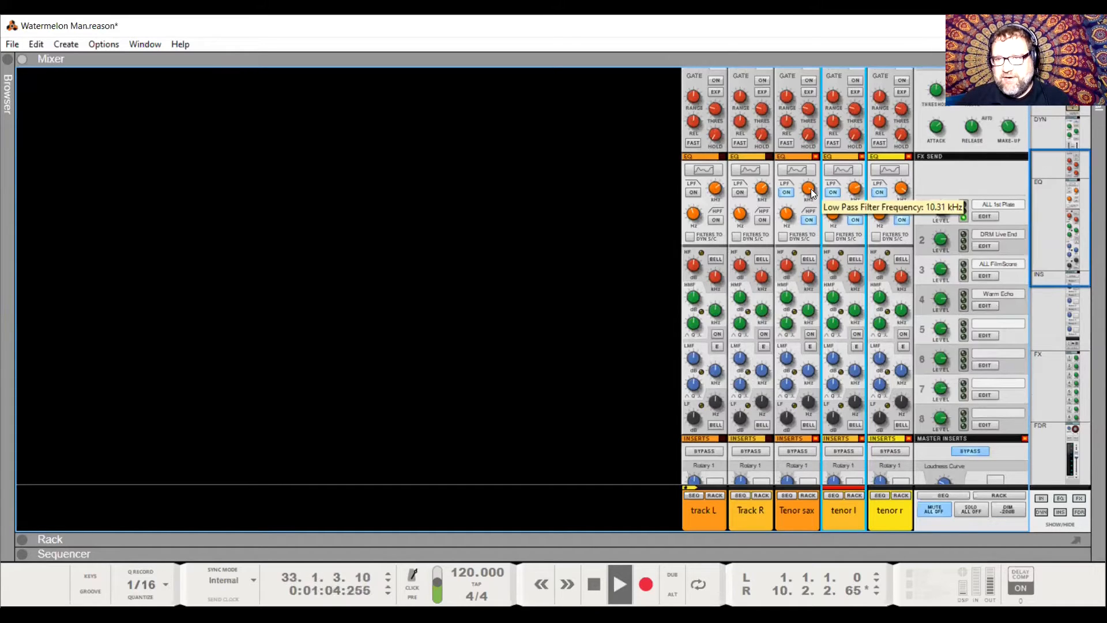
mouse_move(903, 192)
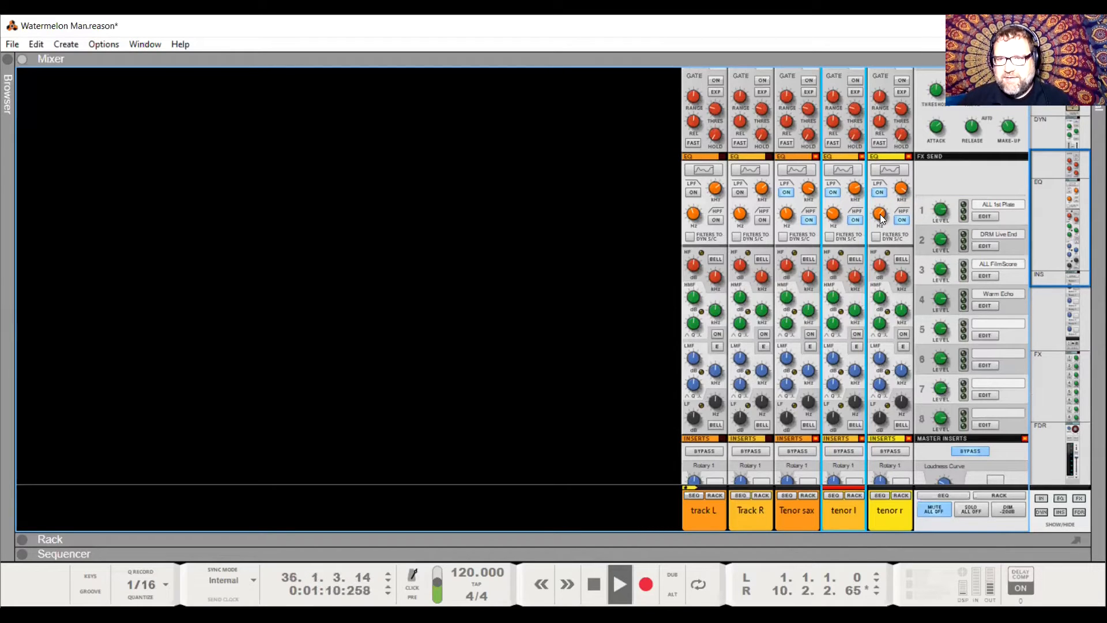
mouse_move(881, 218)
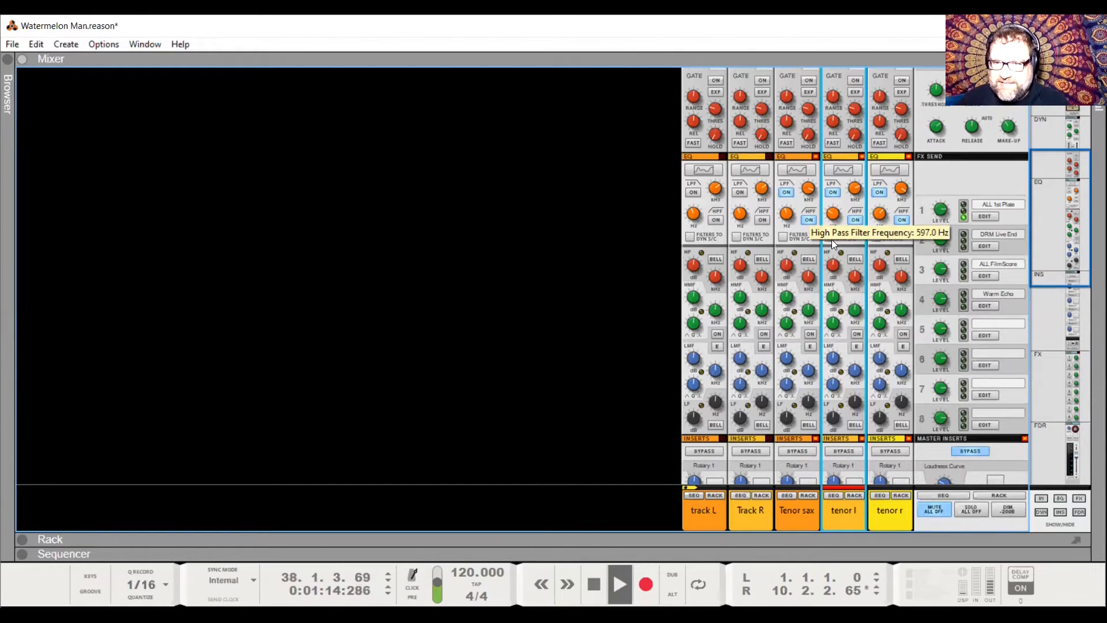
mouse_move(790, 214)
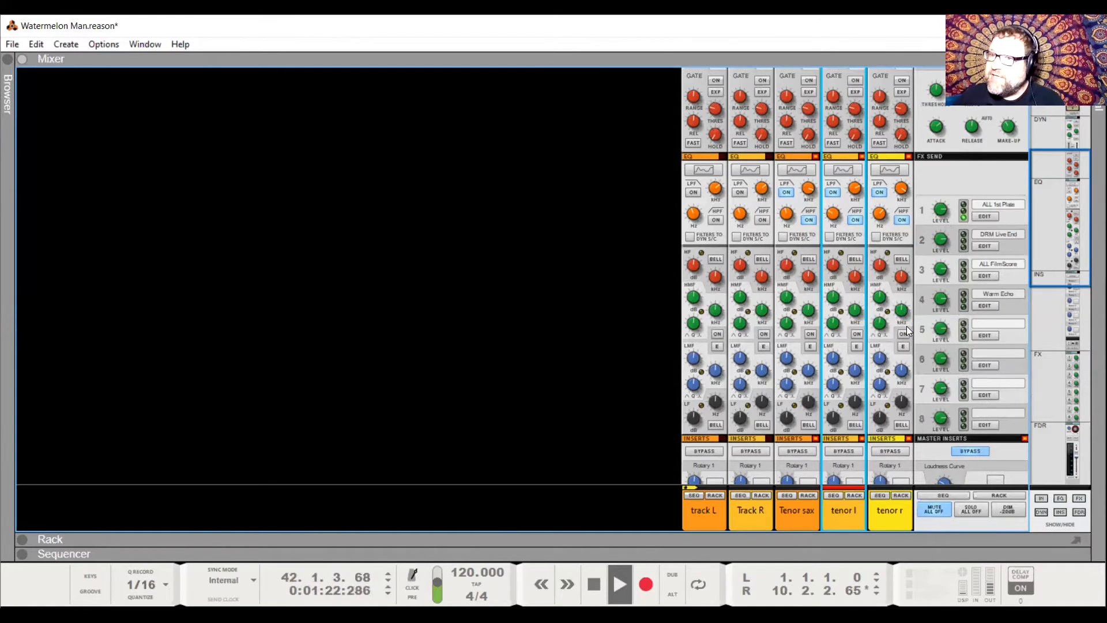
Compare the mix with and without the tenor r channel by toggling its mute, leaving it muted
scroll(906, 326, down, 10)
scroll(901, 339, down, 3)
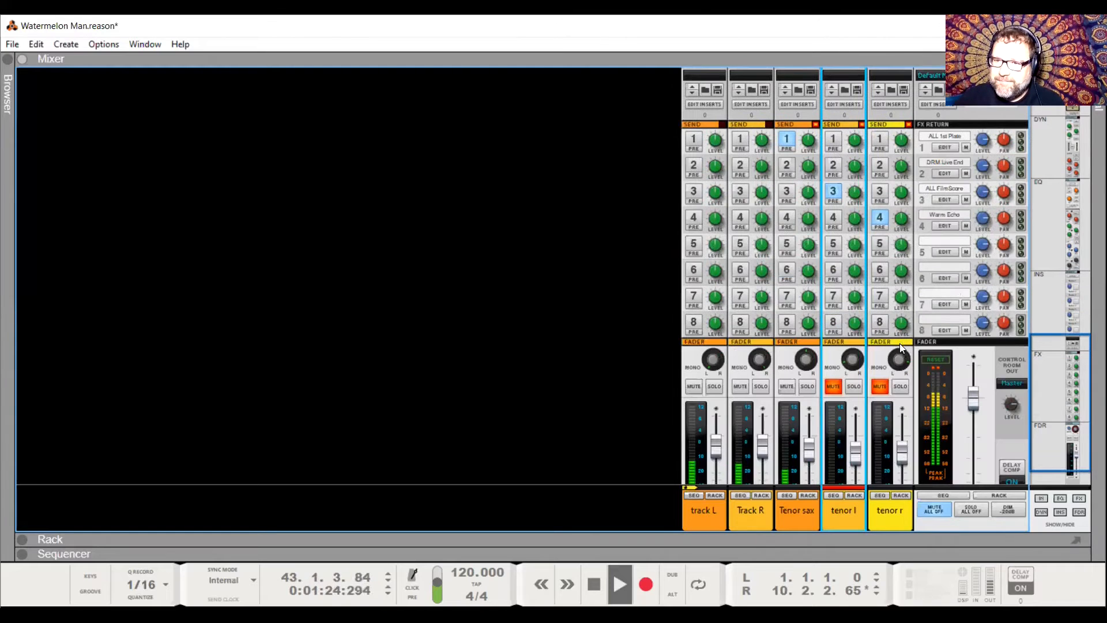
click(874, 389)
click(875, 390)
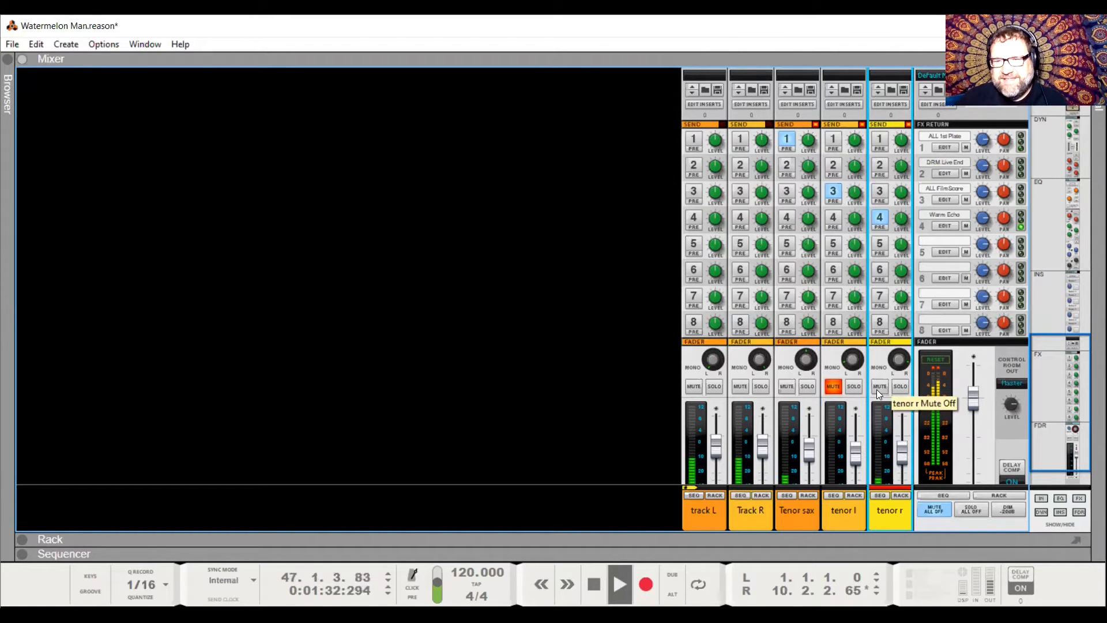
click(877, 389)
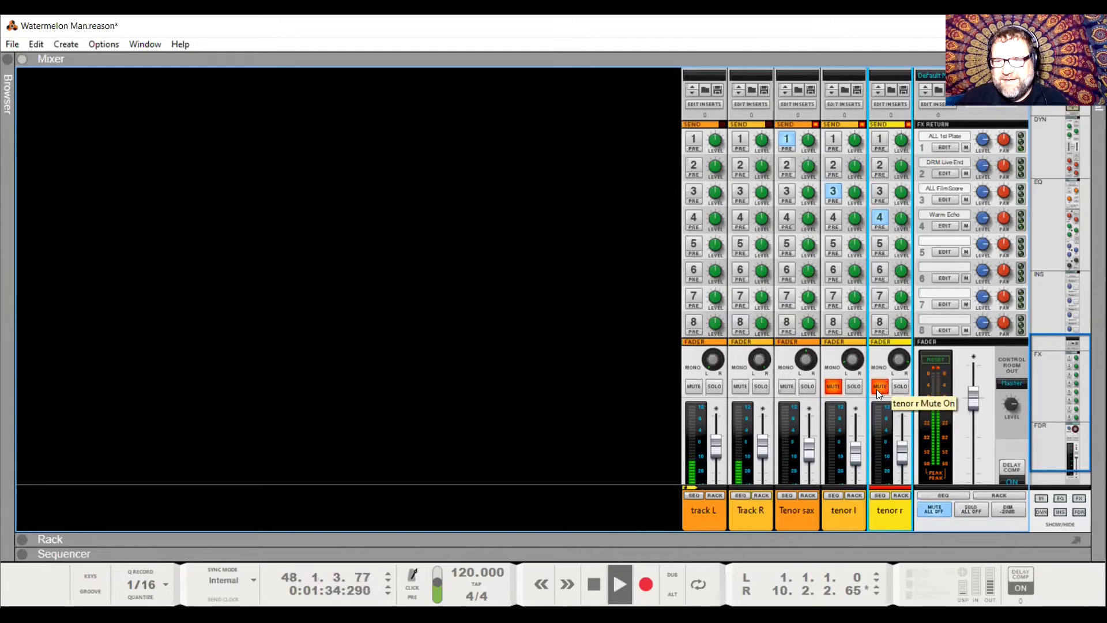
click(876, 389)
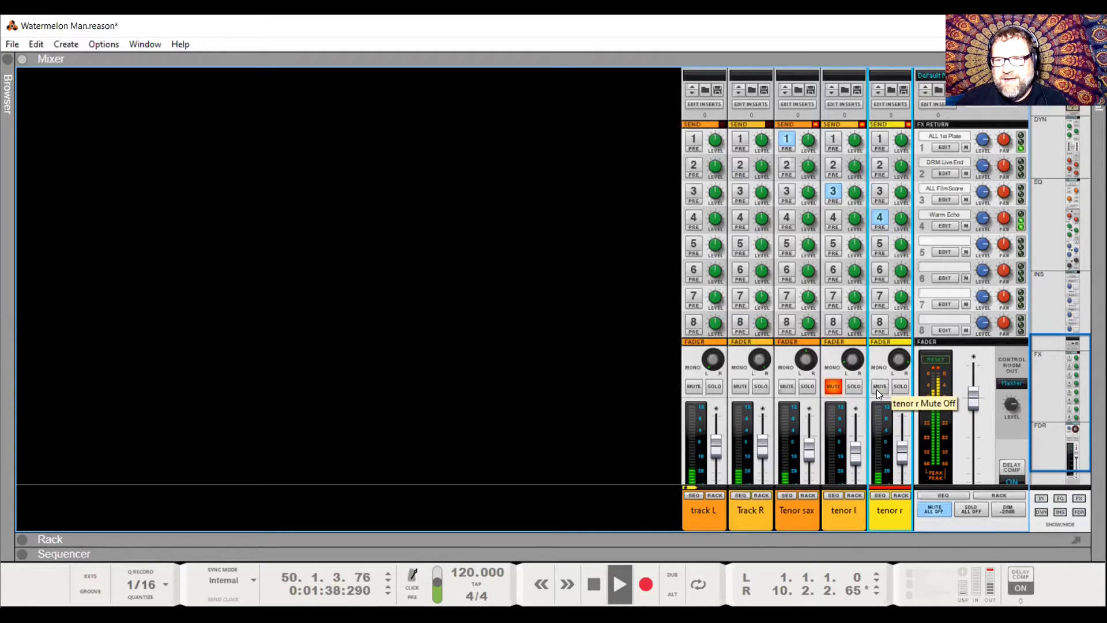
click(876, 390)
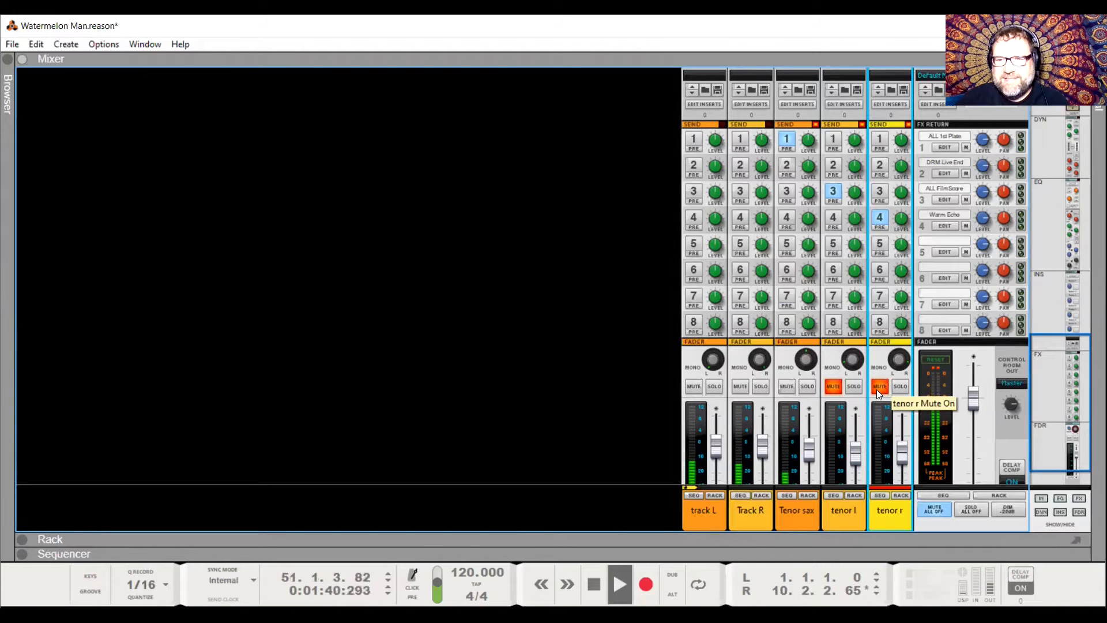
Unmute tenor r and tenor l to hear both together with the Tenor sax, and mute both channels again
click(876, 389)
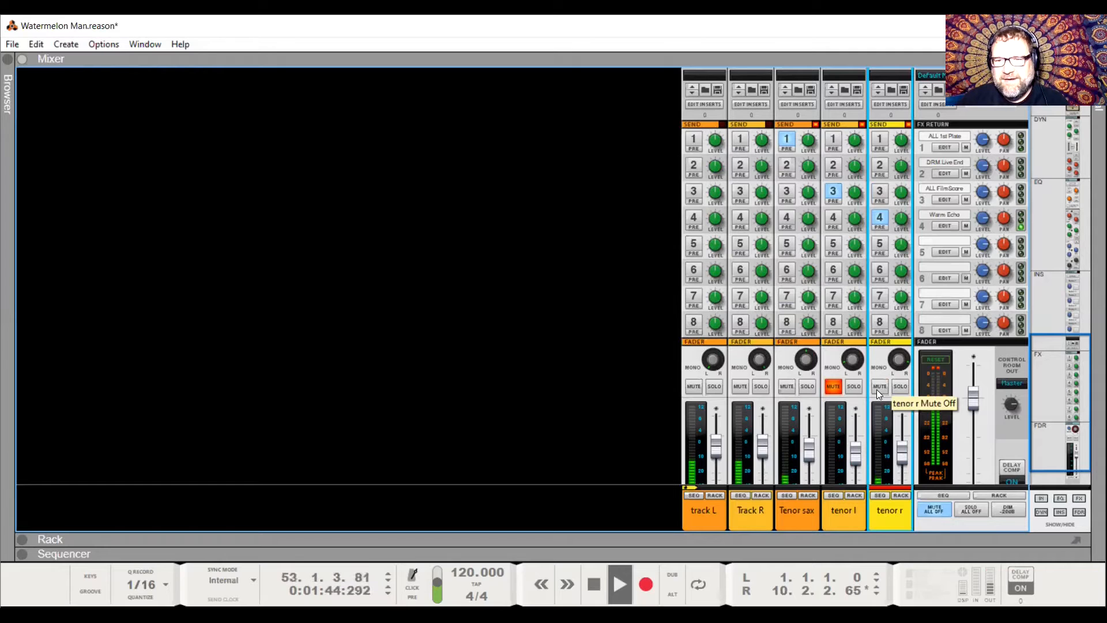
click(831, 388)
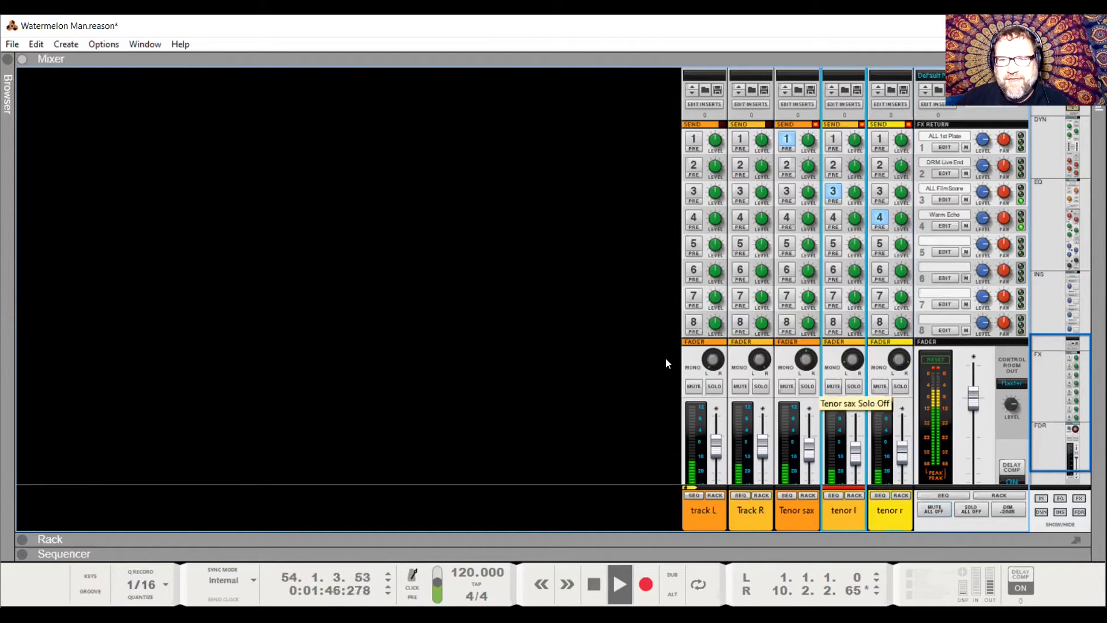
click(832, 387)
click(876, 385)
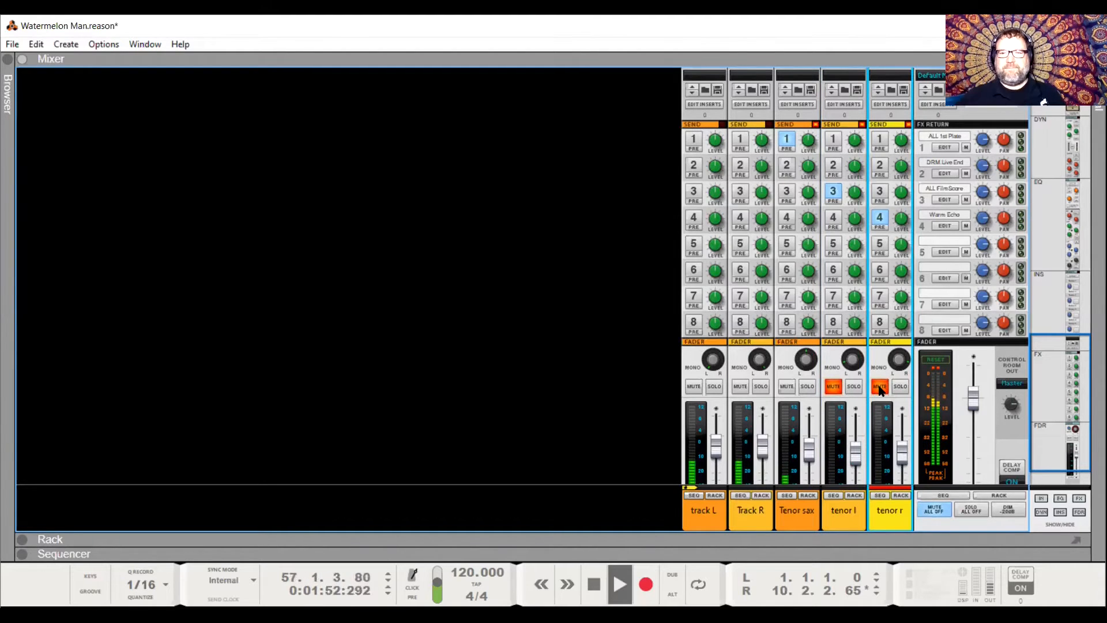
Raise the Tenor sax fader for comparison and bring its level back down to -8.78 dB
drag(808, 454, 806, 441)
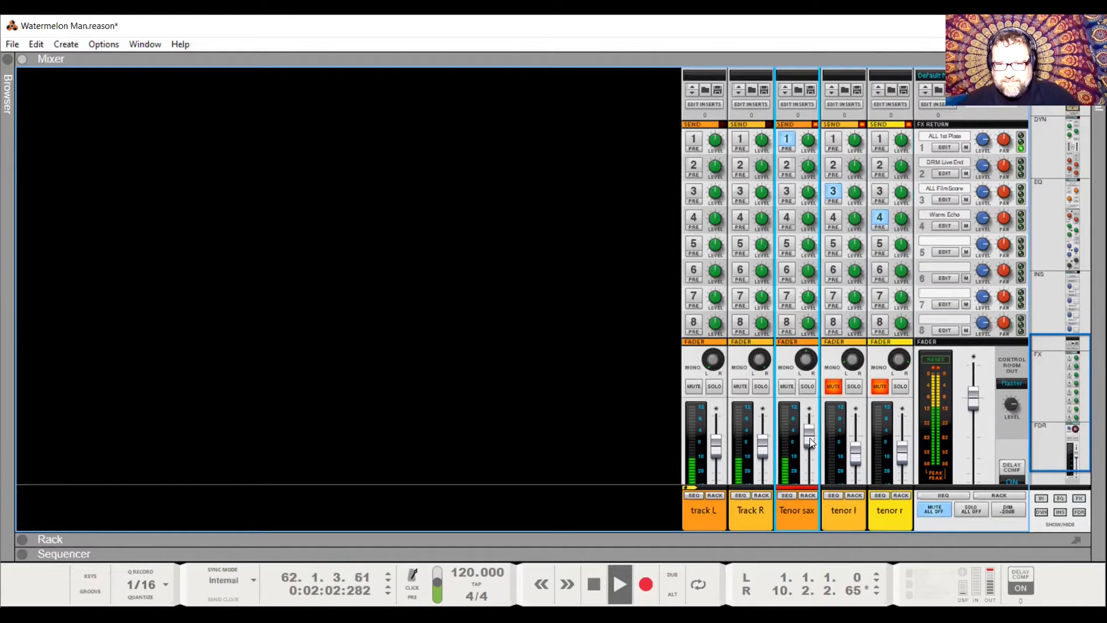
scroll(809, 437, down, 2)
drag(806, 396, 807, 413)
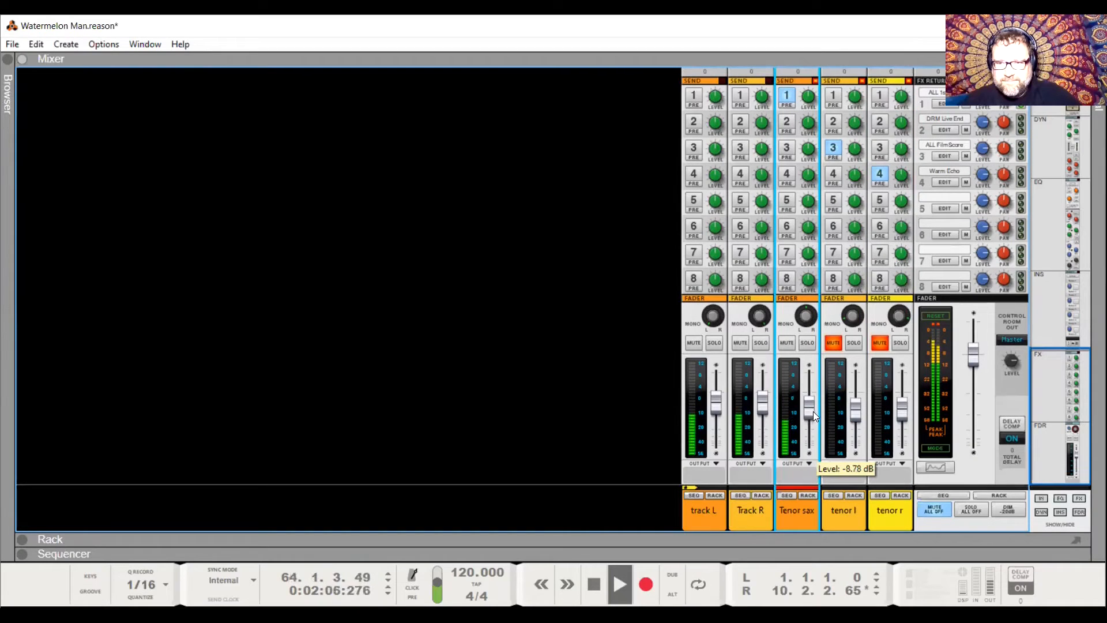
Unmute the tenor l and tenor r channels so all three sax channels play together
click(833, 352)
click(833, 343)
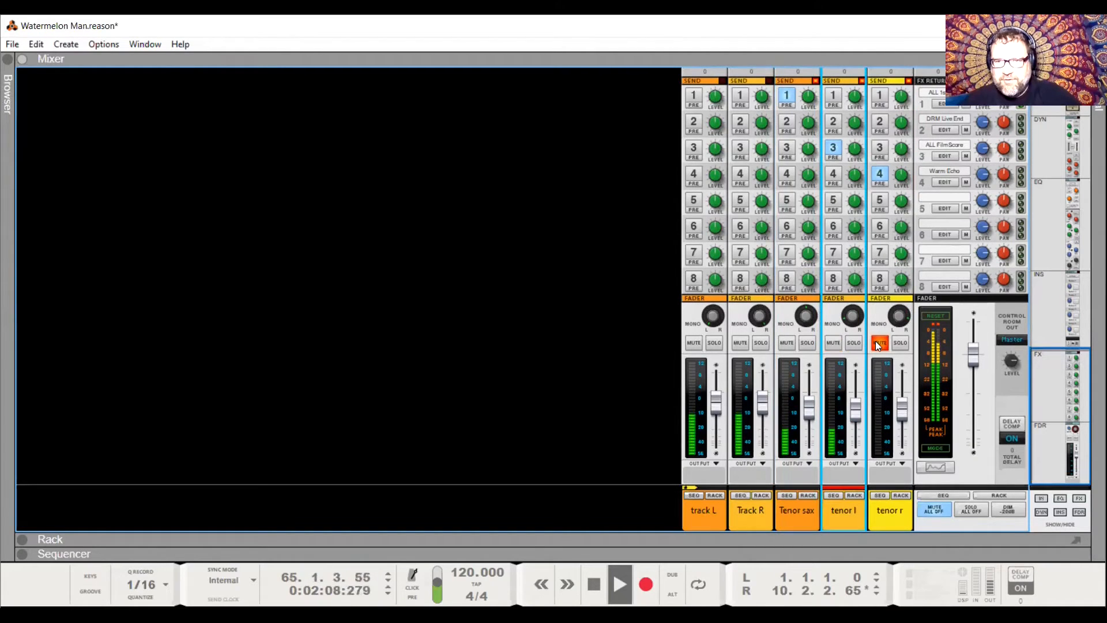
click(879, 343)
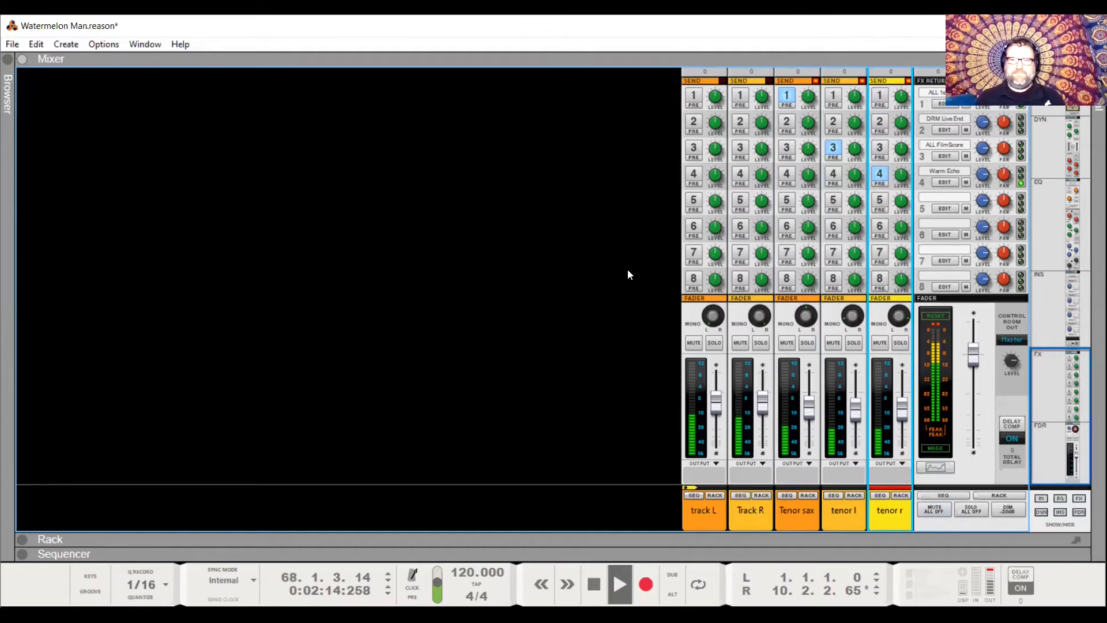
Compare the mix without and with the parallel sax channels by muting tenor l and tenor r, and unmute both again
click(833, 343)
click(880, 342)
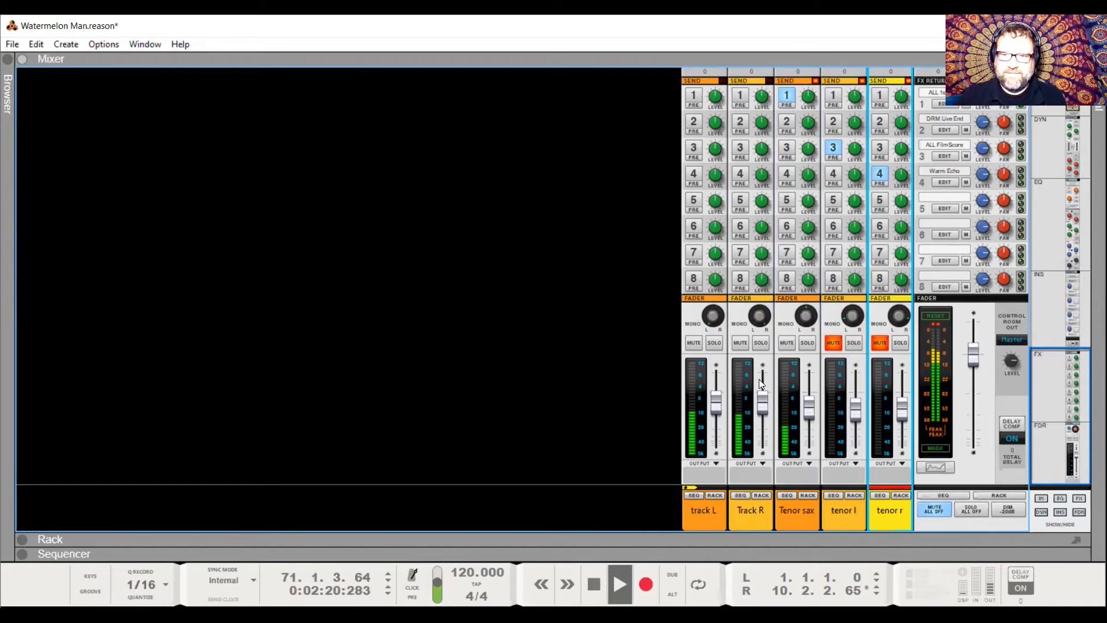
click(834, 342)
click(879, 342)
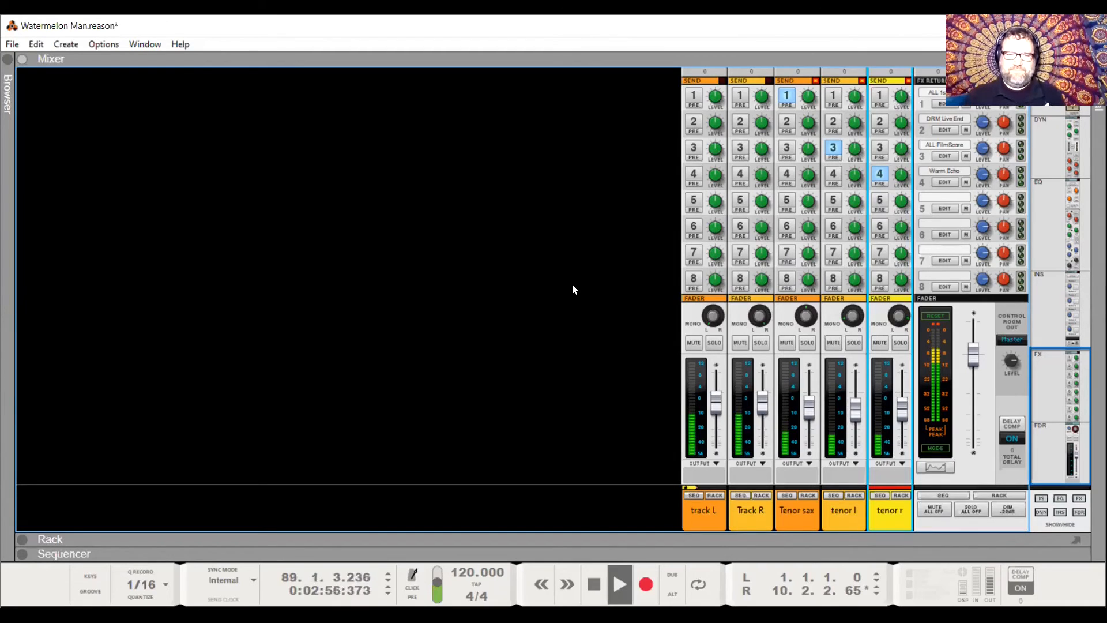
Mute tenor l and tenor r, raise the Tenor sax fader to about 1.04 dB for comparison, and lower it to -8.29 dB
click(832, 342)
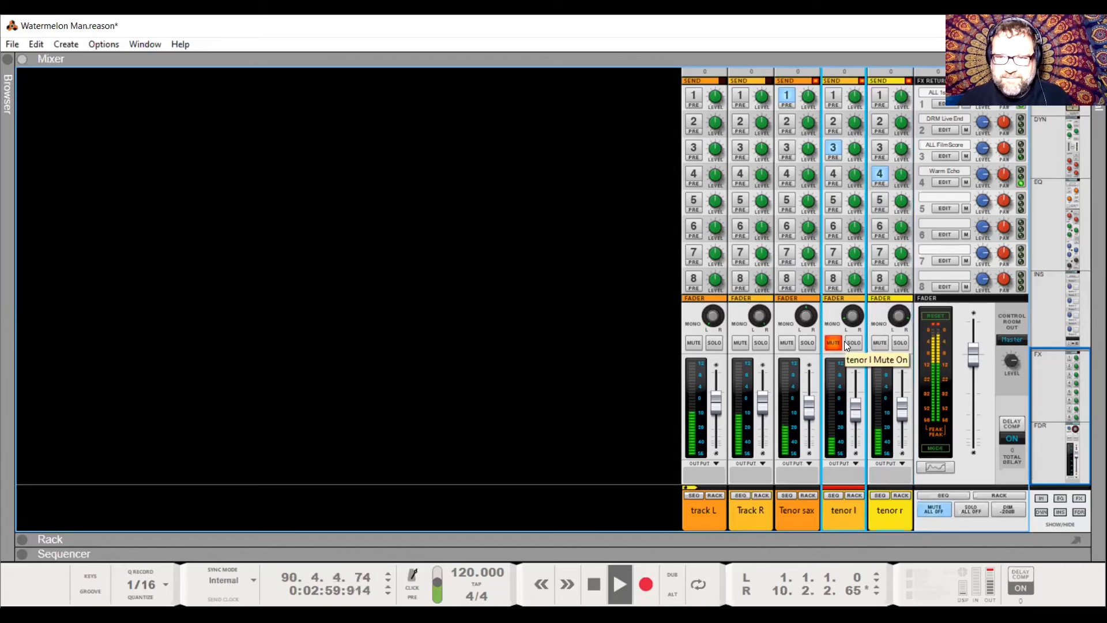
click(882, 341)
mouse_move(812, 395)
mouse_down()
mouse_move(807, 406)
mouse_move(811, 390)
mouse_up()
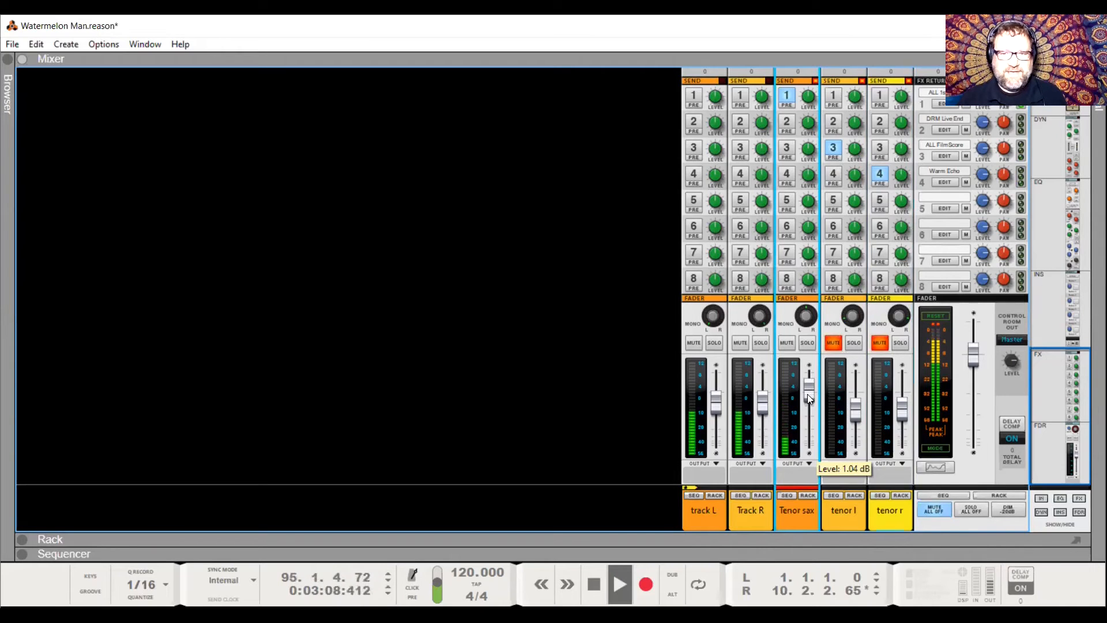
drag(807, 397, 803, 410)
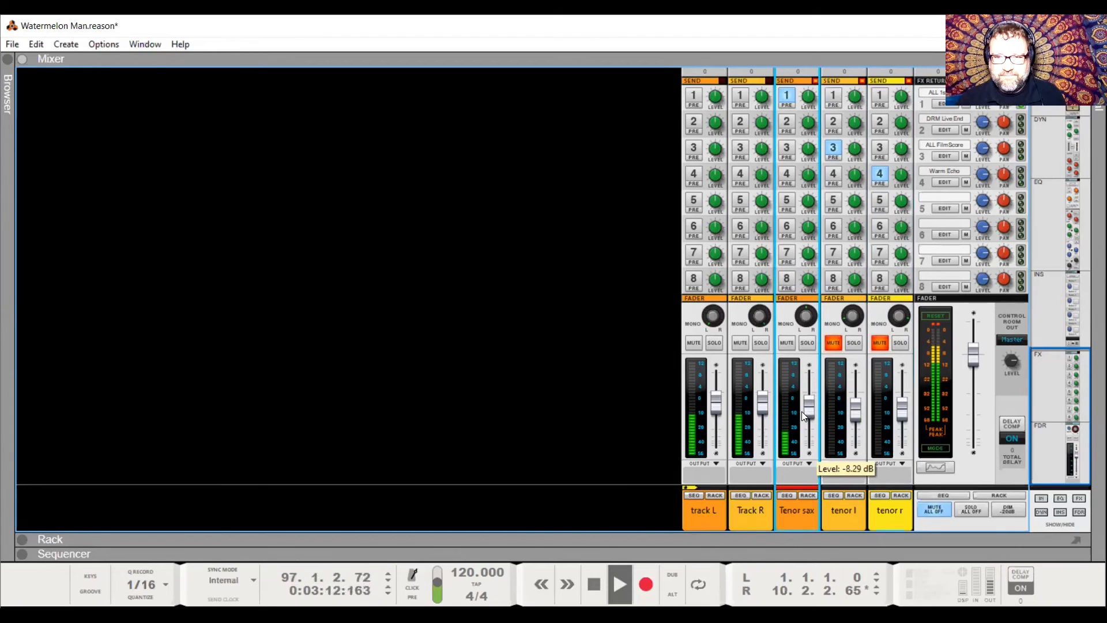
Unmute tenor l and tenor r, and set the Tenor sax fader level to -8.78 dB
click(833, 342)
click(880, 343)
click(811, 405)
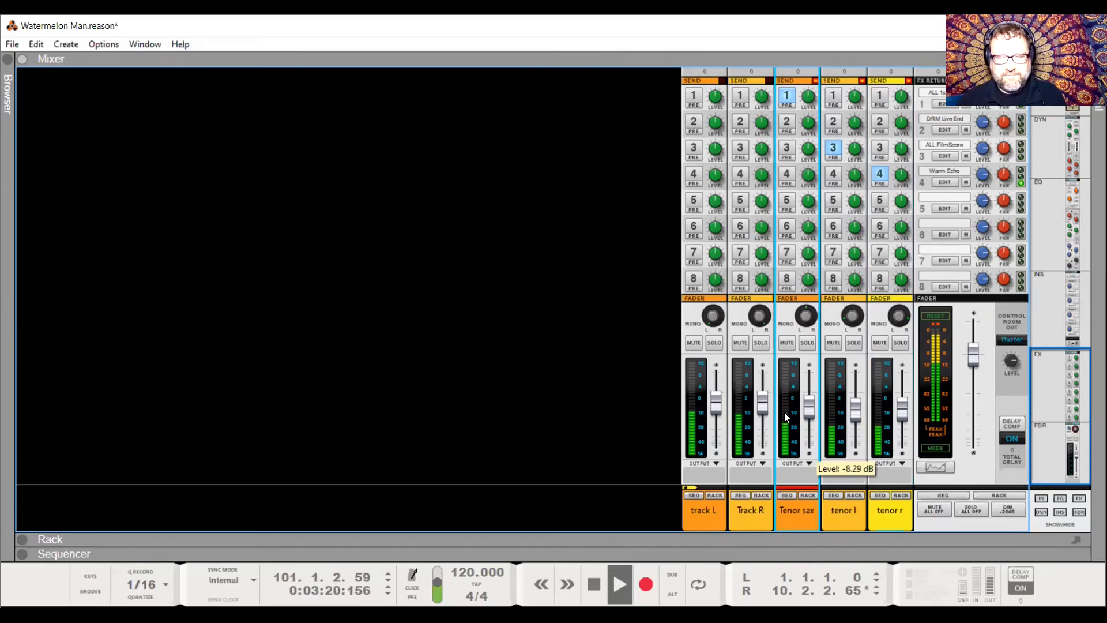
drag(809, 400, 809, 402)
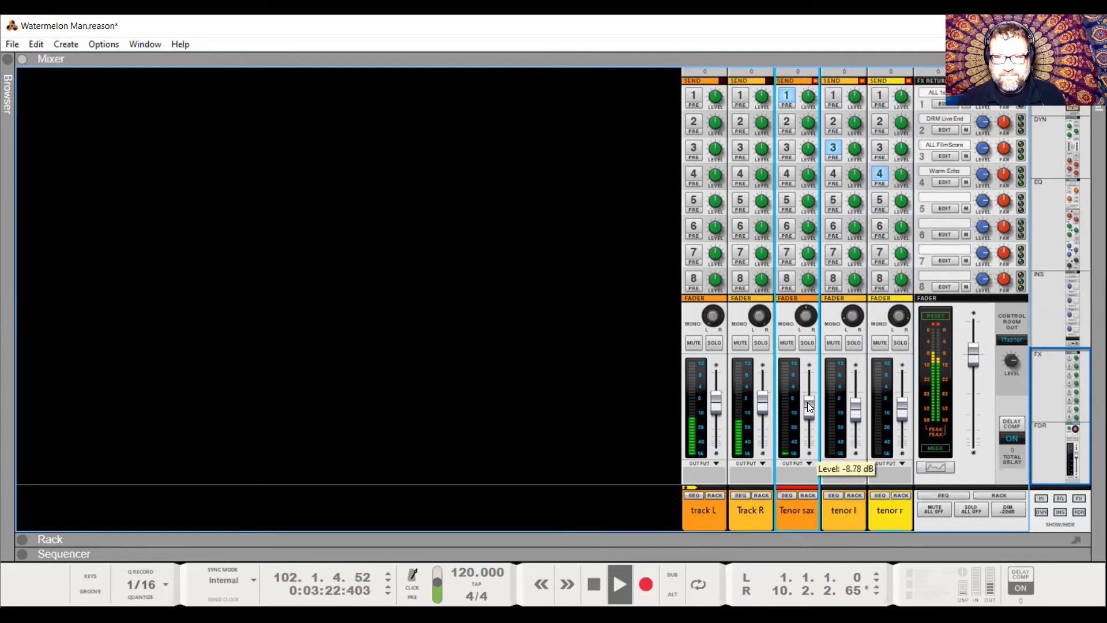